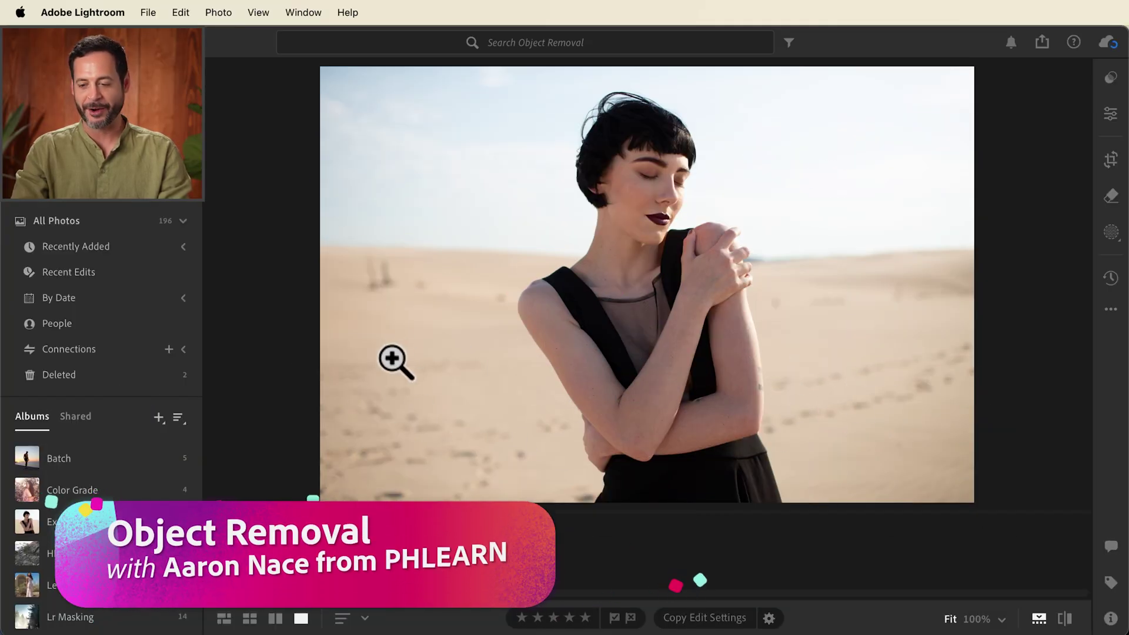
Generatively remove the footprints right of the woman and browse the fill variations
click(1107, 199)
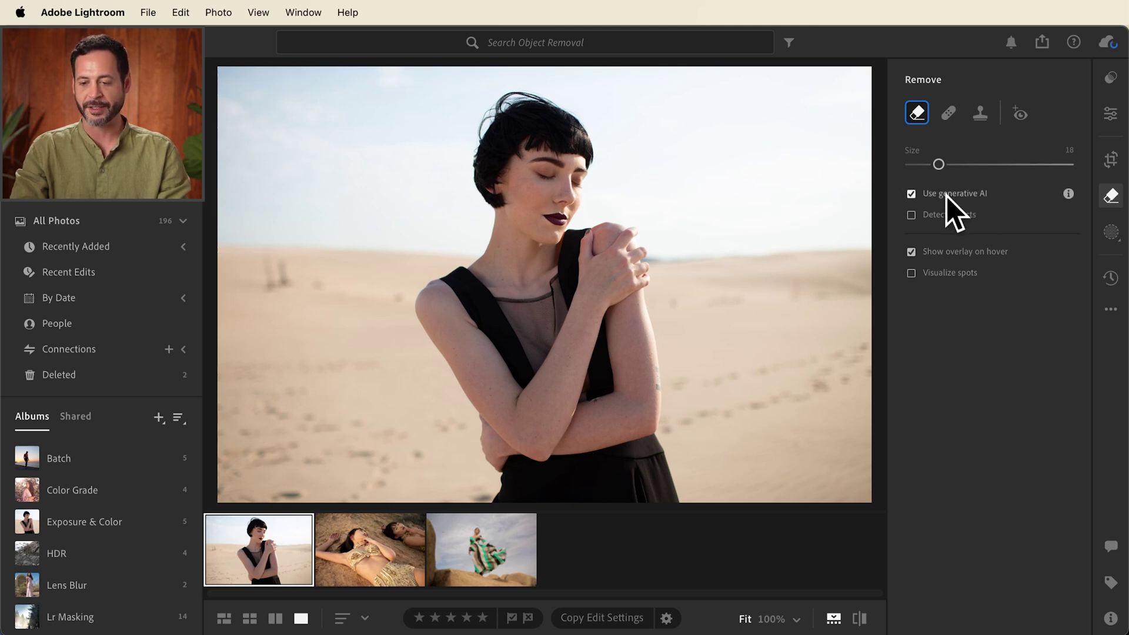
mouse_move(779, 368)
mouse_down()
mouse_move(683, 378)
mouse_move(675, 430)
mouse_move(868, 368)
mouse_move(867, 346)
mouse_move(696, 402)
mouse_move(735, 396)
mouse_up()
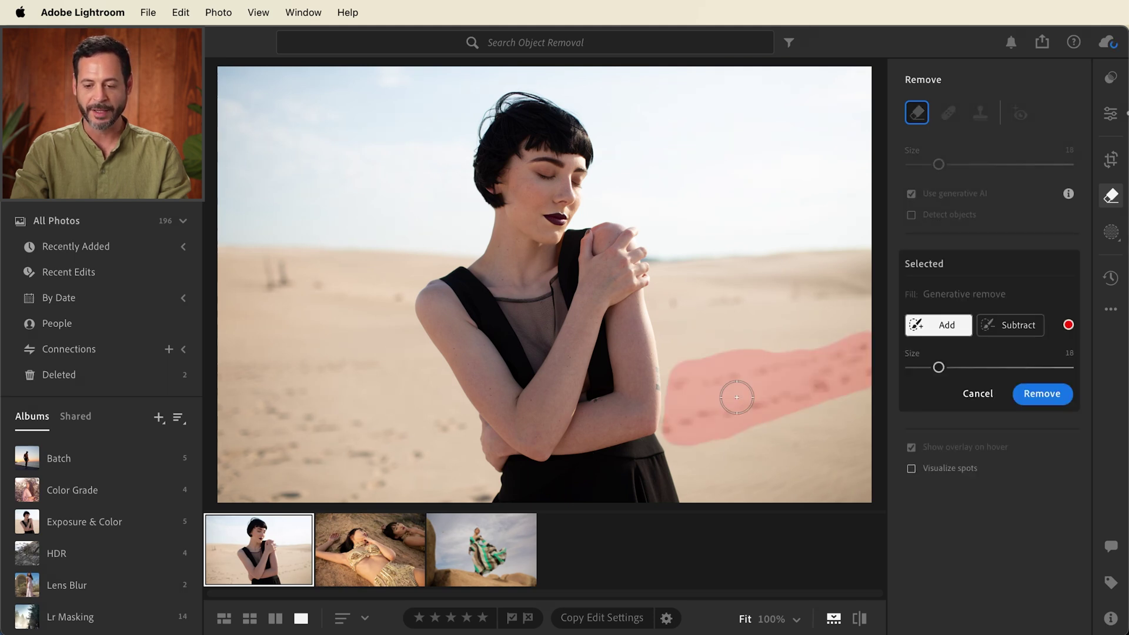
click(1040, 393)
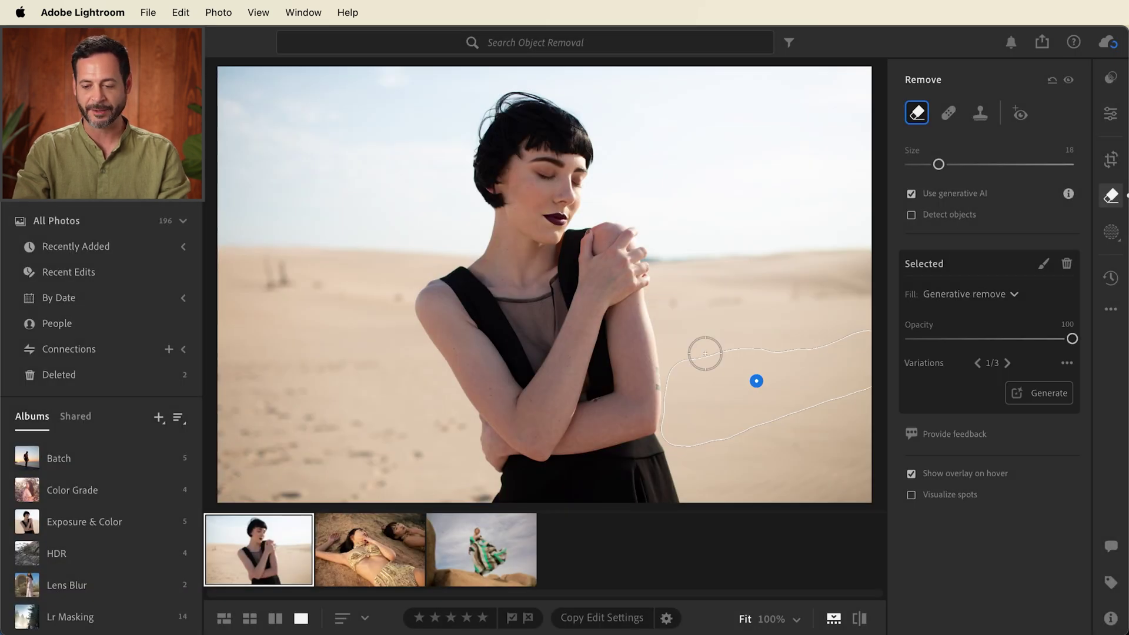
click(1009, 363)
click(977, 363)
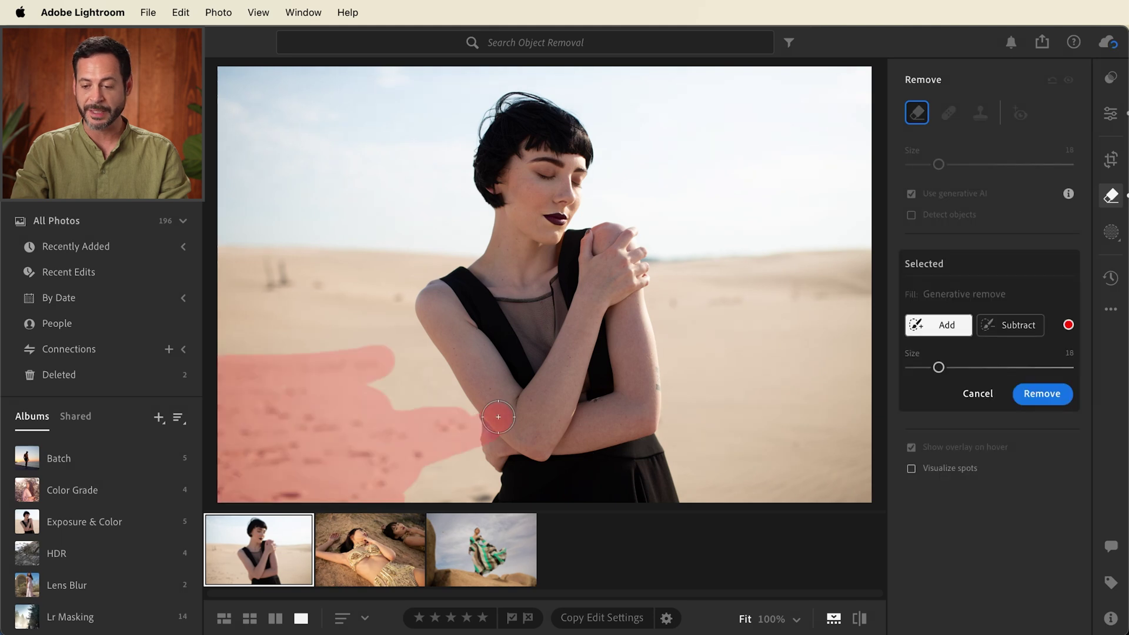
Subtract the woman's forearm from the brushed area and remove the left footprints
click(1003, 330)
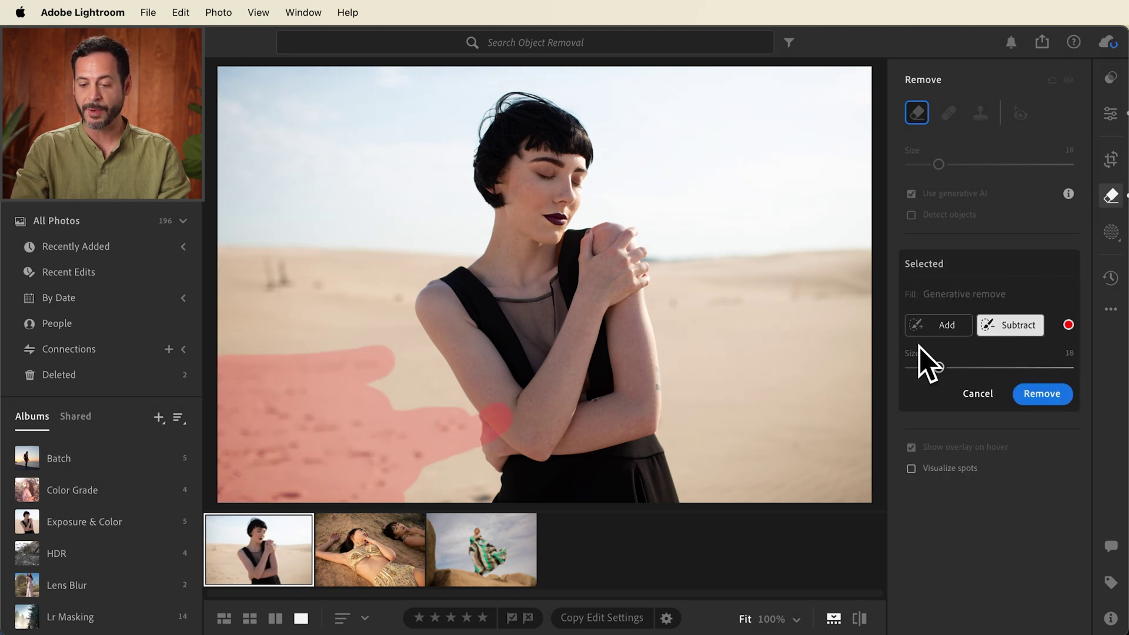
mouse_move(489, 390)
mouse_down()
mouse_move(506, 436)
mouse_move(486, 396)
mouse_move(488, 449)
mouse_move(506, 449)
mouse_up()
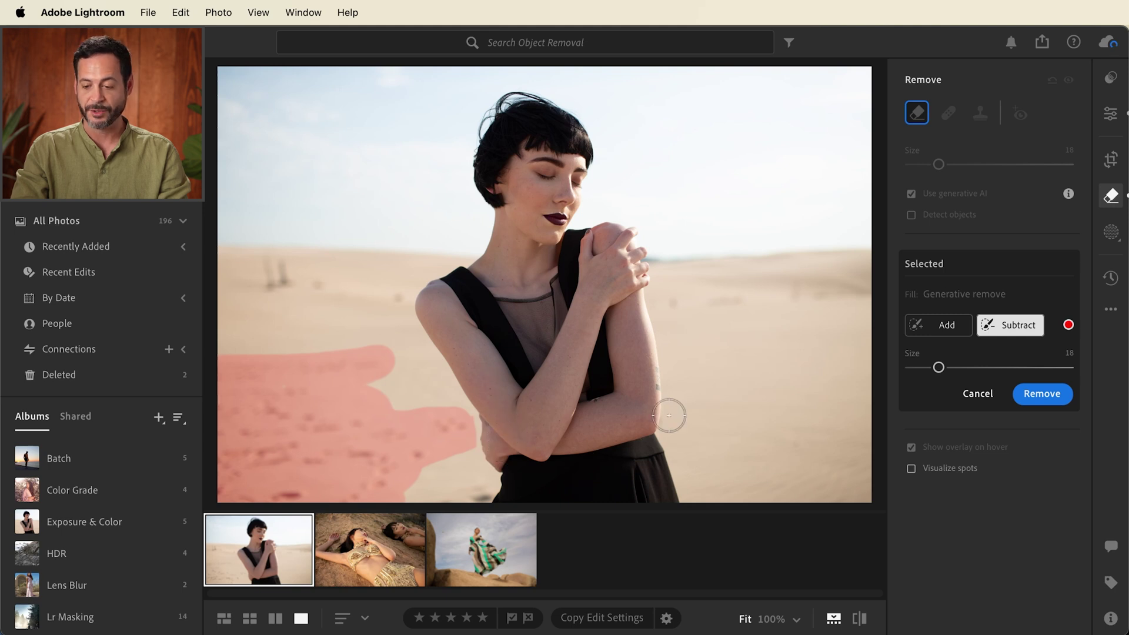
click(1037, 397)
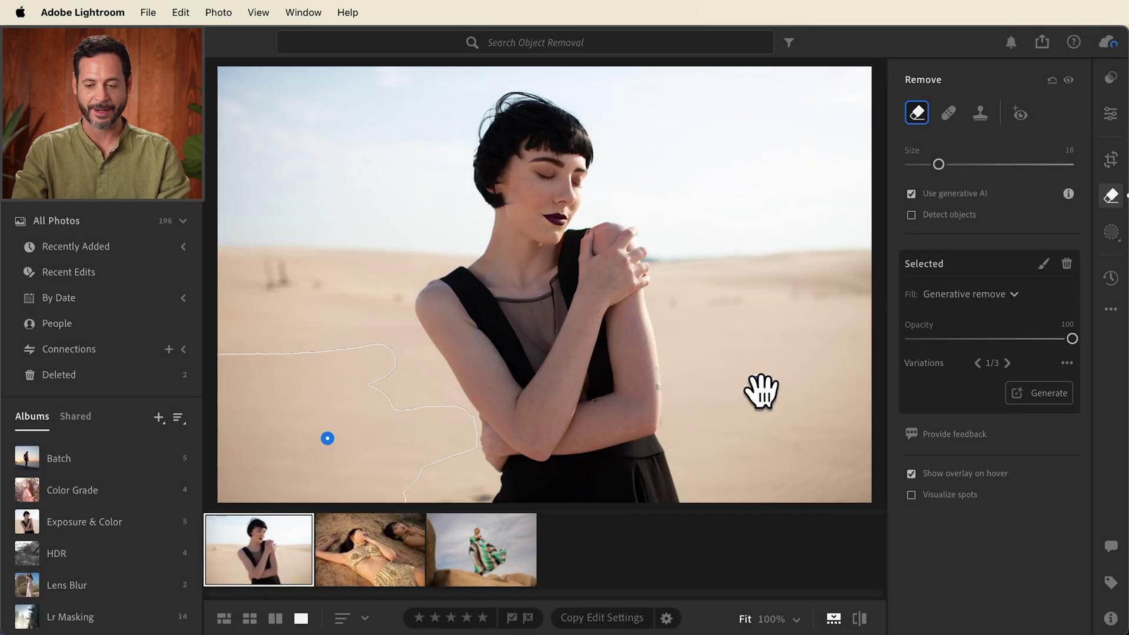
Compare the edit with the original, then open the striped-dress photo
key(backslash)
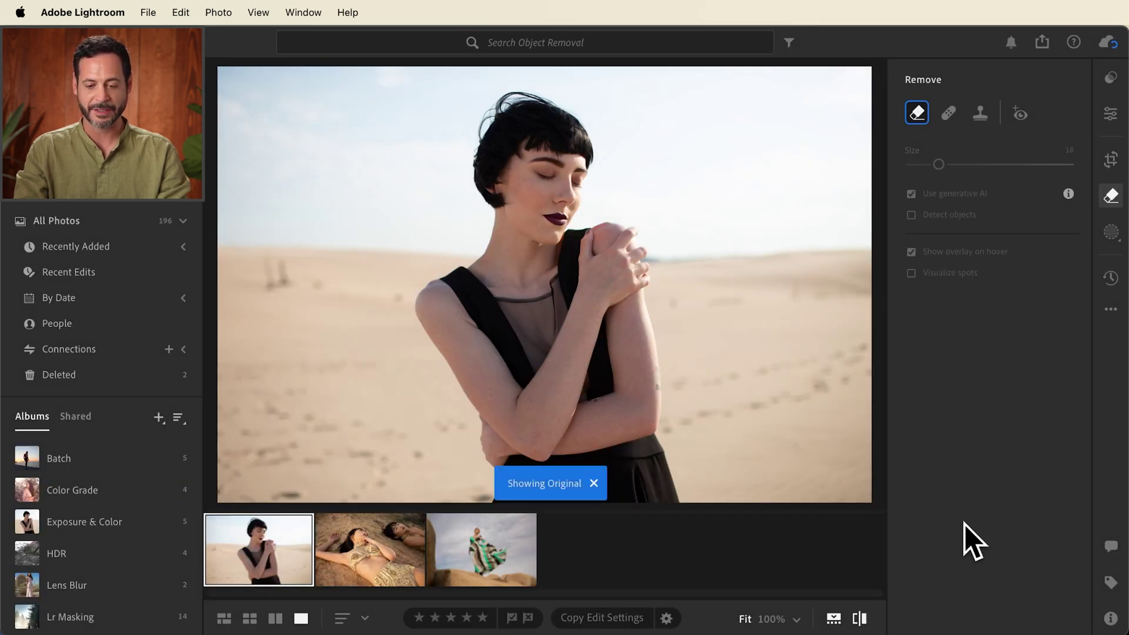
key(backslash)
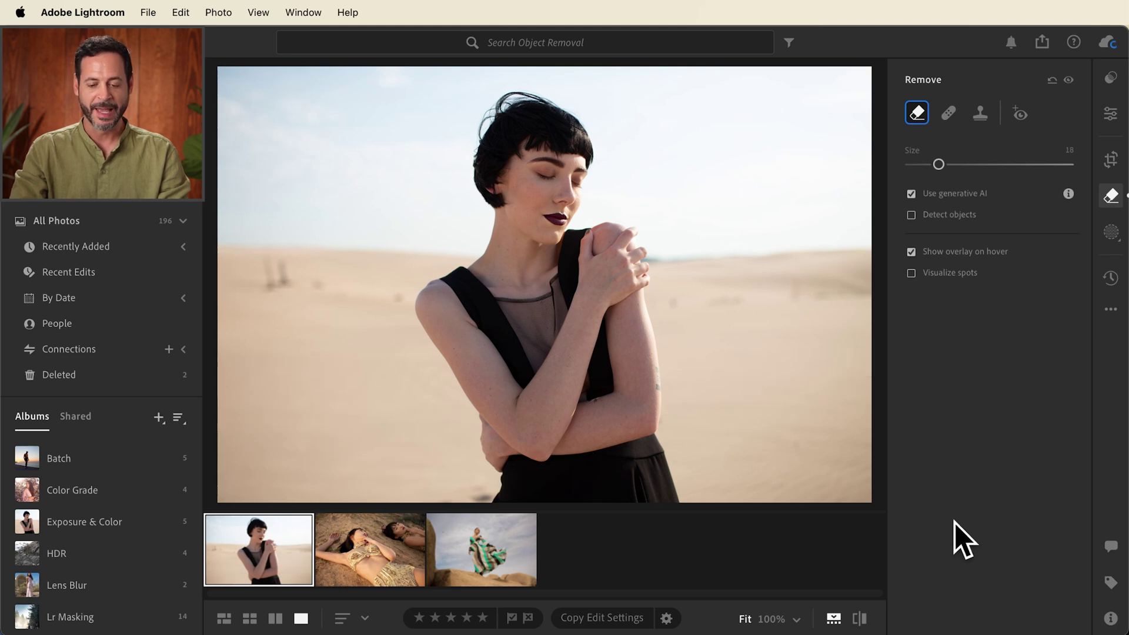
click(501, 553)
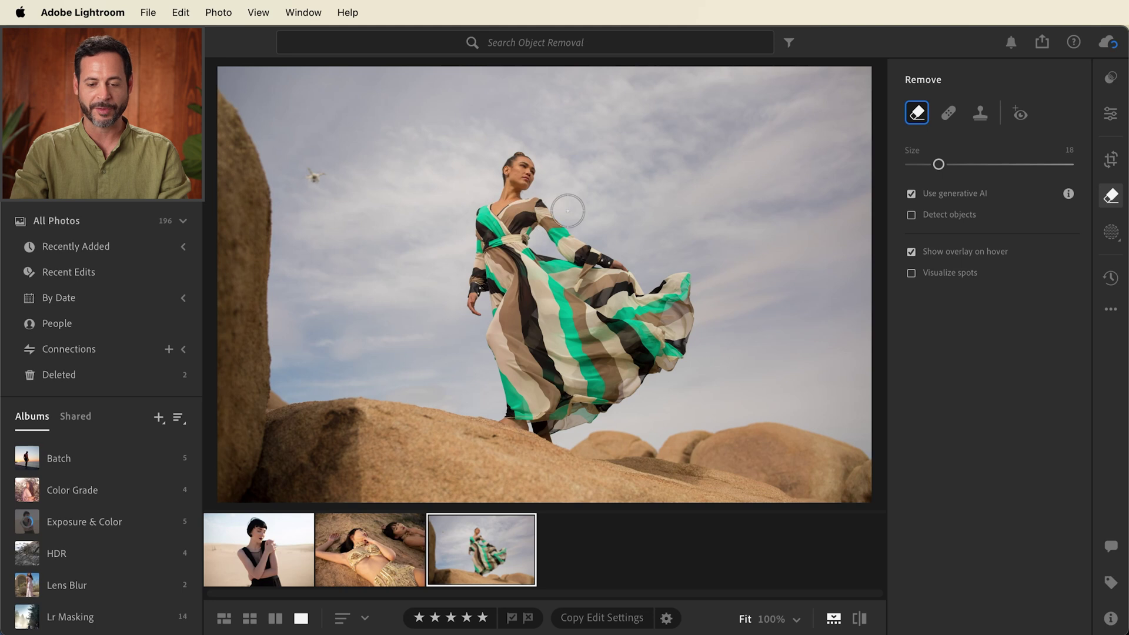
Zoom to 100% on the drone, then reduce zoom to frame the drone and woman together
click(319, 182)
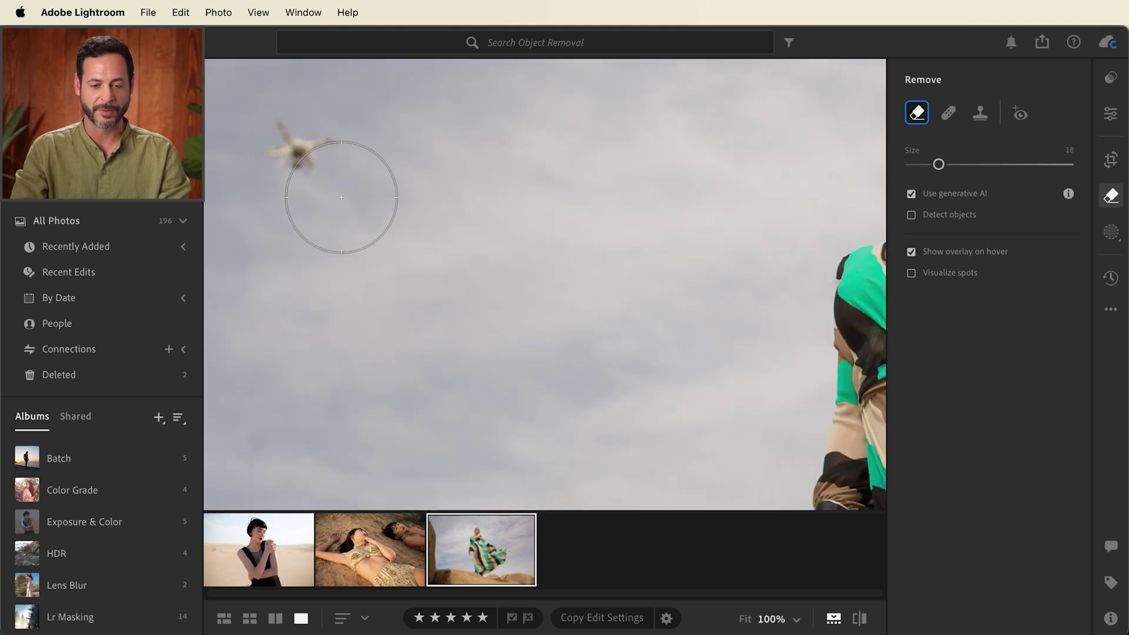
drag(441, 262, 478, 298)
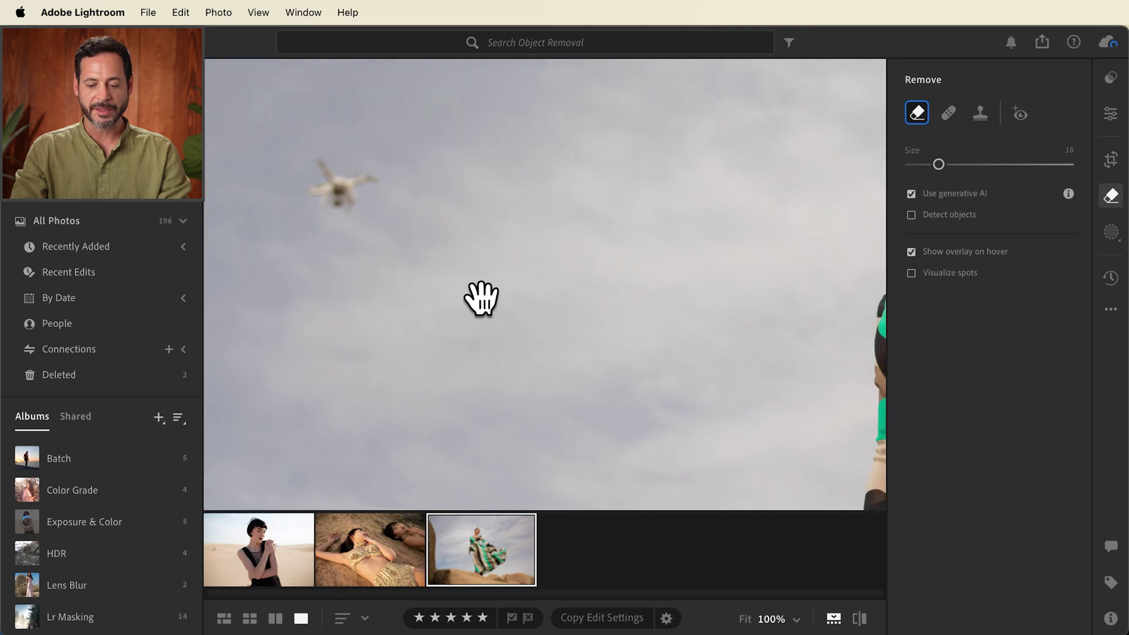
click(797, 617)
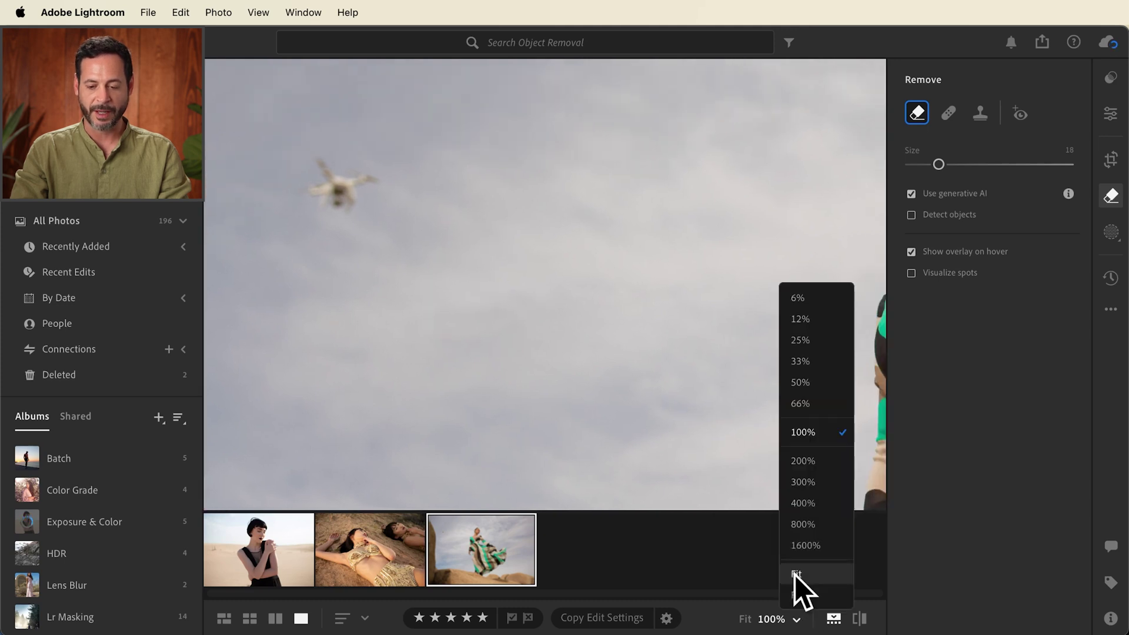
click(812, 395)
drag(764, 381, 685, 382)
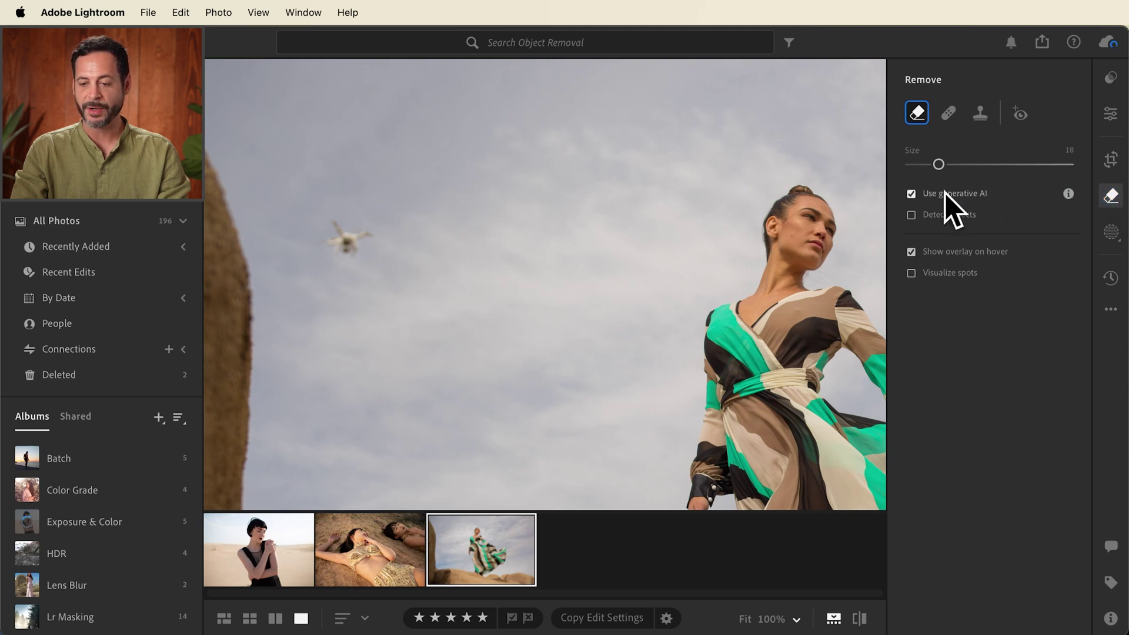
Brush over the drone and try Heal fill with the source moved to other sky
mouse_move(352, 238)
mouse_down()
mouse_move(327, 244)
mouse_move(353, 269)
mouse_move(382, 240)
mouse_move(357, 210)
mouse_move(328, 224)
mouse_move(330, 247)
mouse_up()
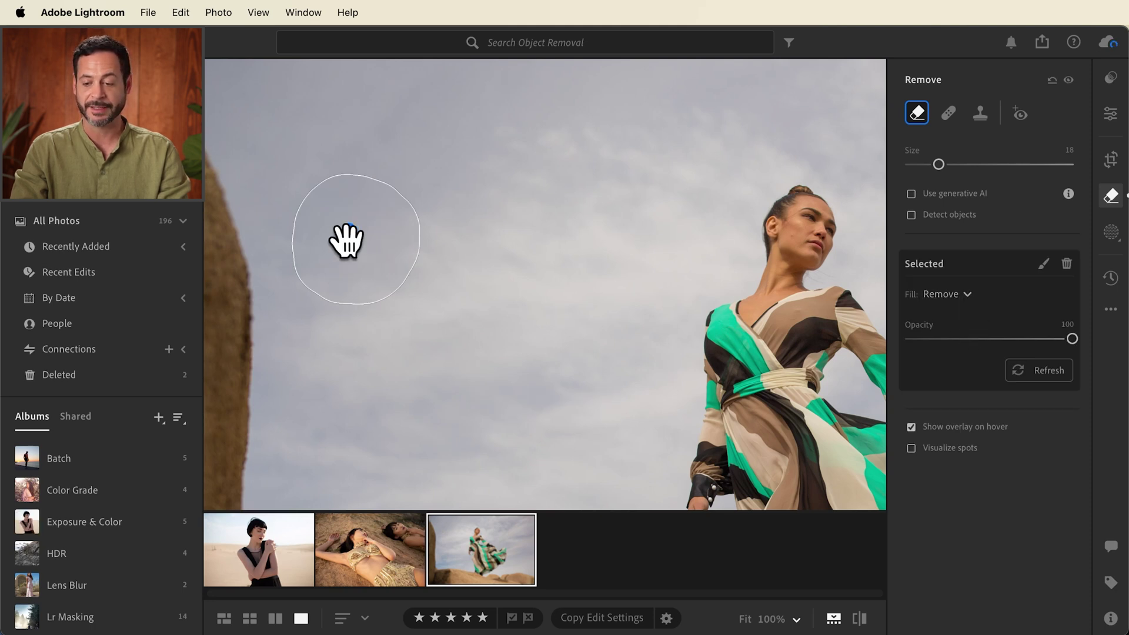
click(964, 294)
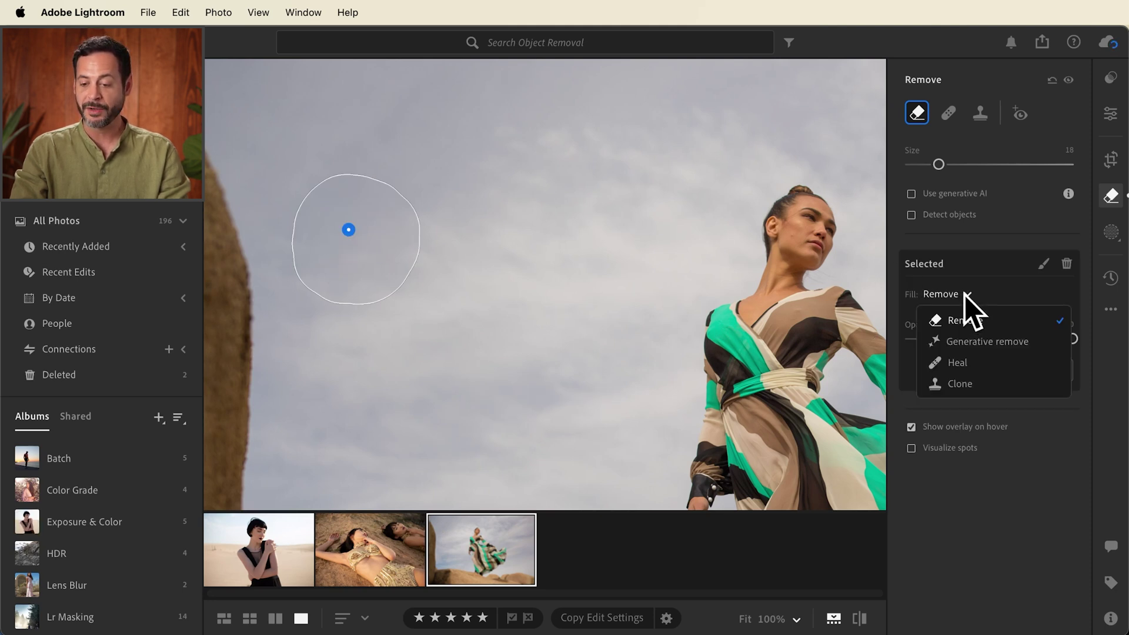
click(967, 362)
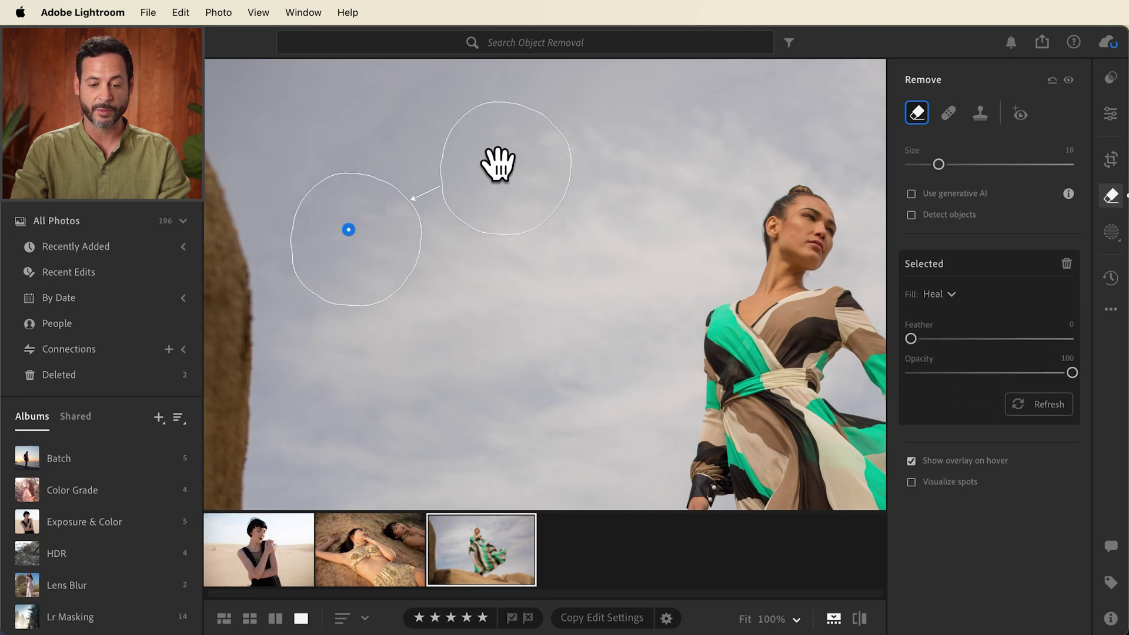
mouse_move(496, 163)
mouse_down()
mouse_move(511, 166)
mouse_move(545, 252)
mouse_move(493, 277)
mouse_move(496, 169)
mouse_up()
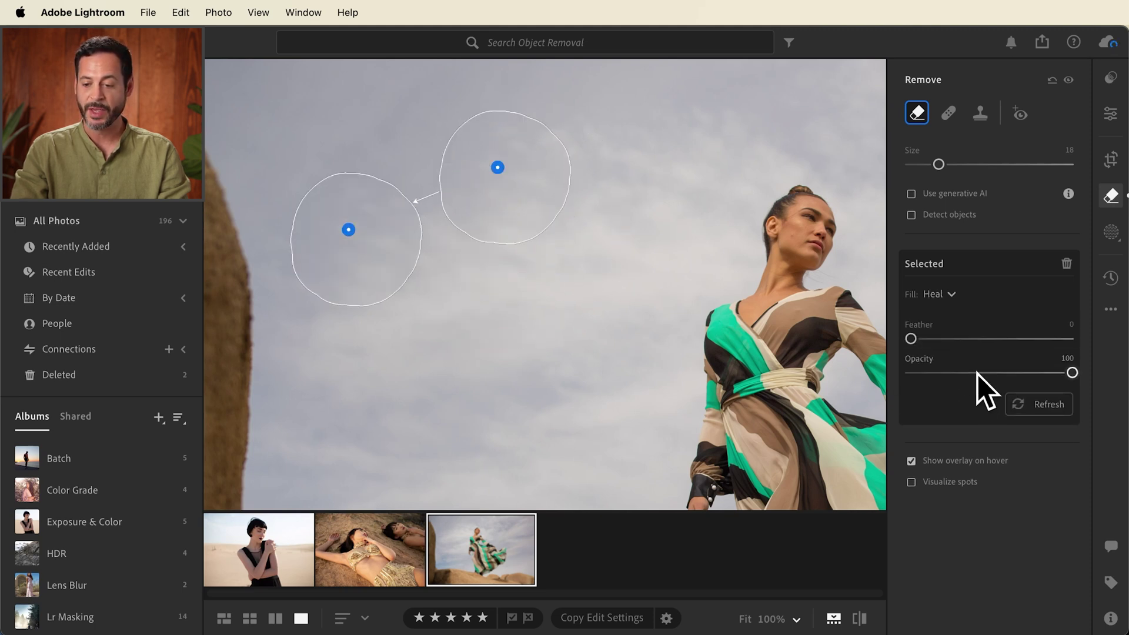
Try Clone fill with the source higher in the sky, then settle on Remove fill
click(950, 296)
click(958, 383)
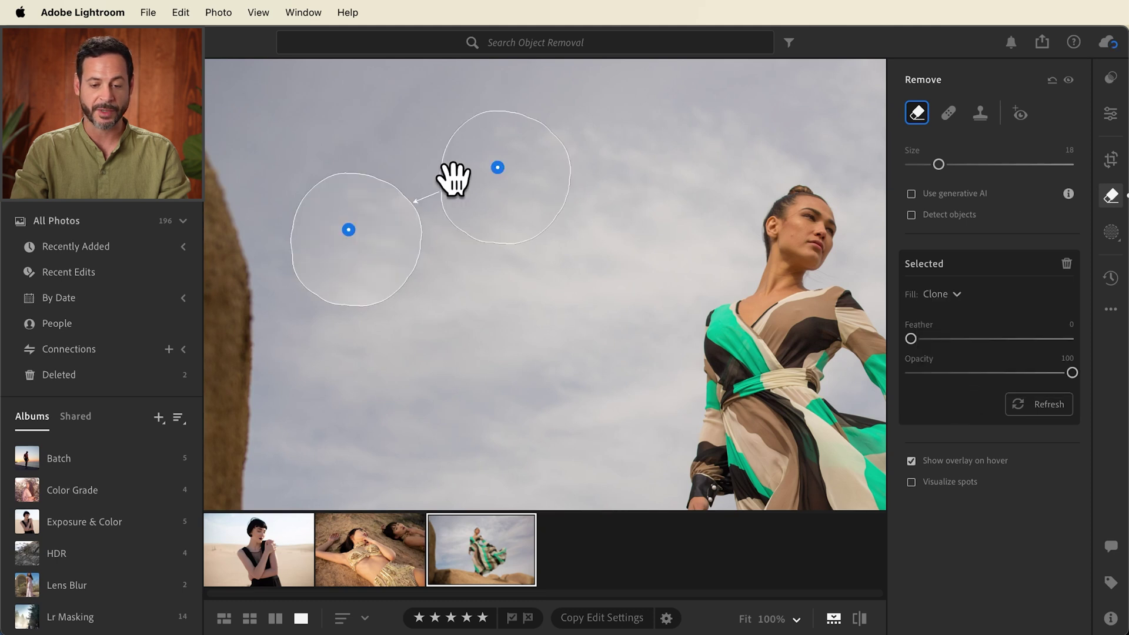
drag(496, 176, 474, 135)
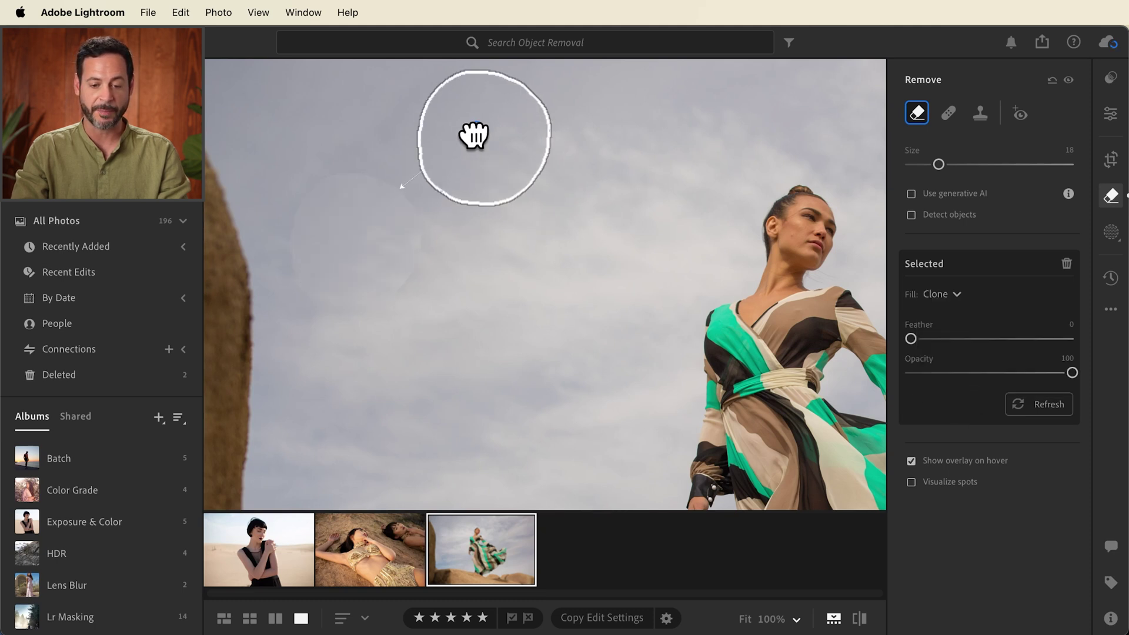
click(955, 294)
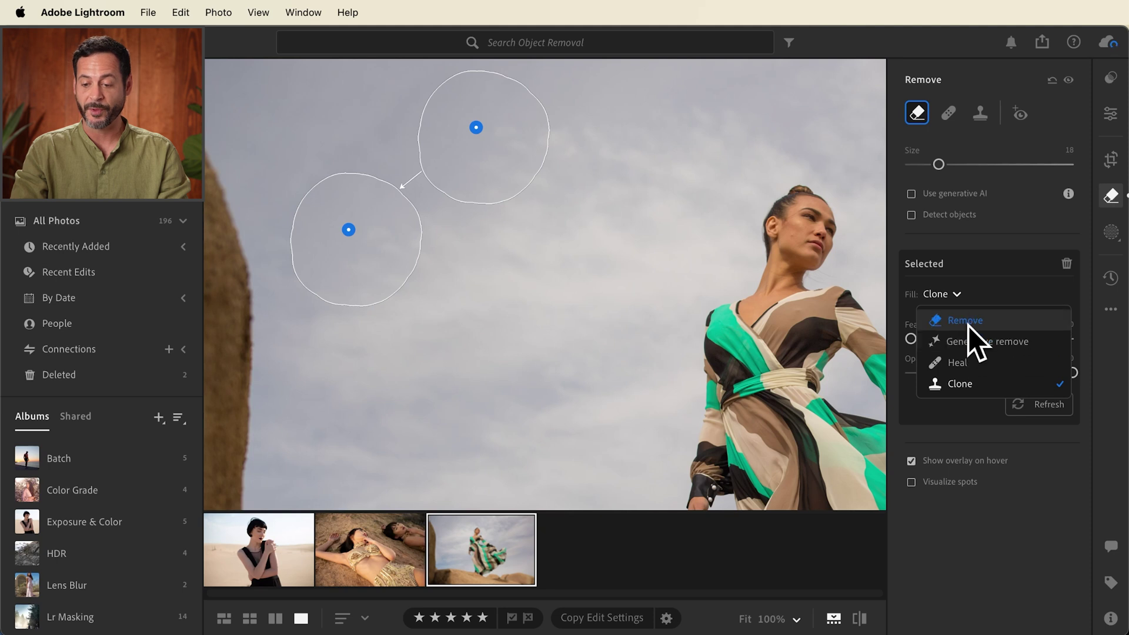
click(991, 324)
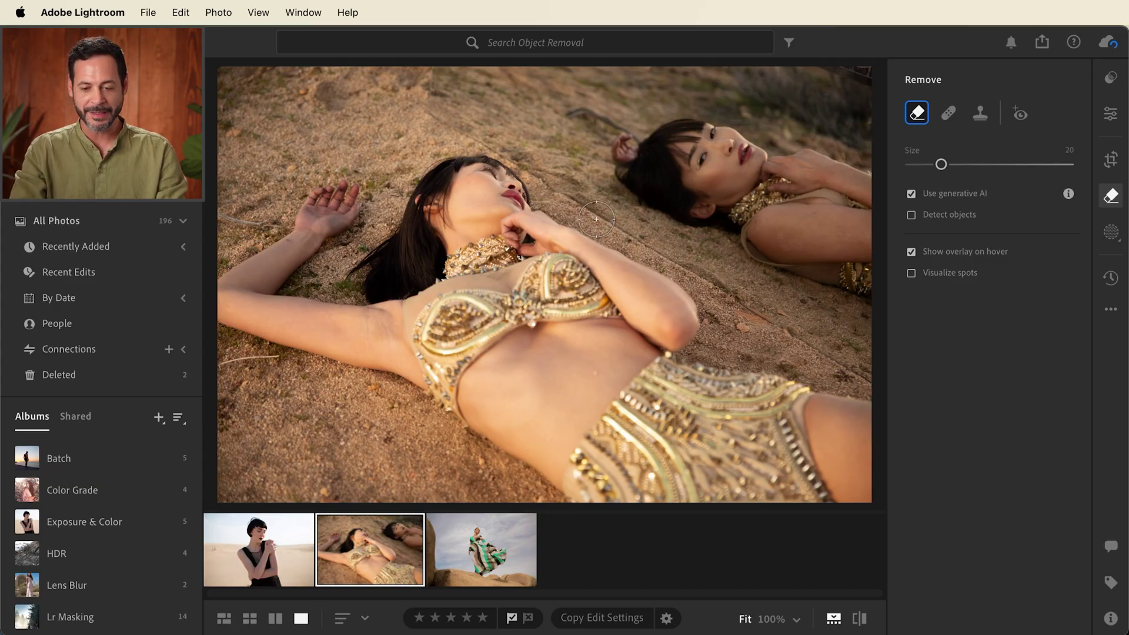
Inspect the footprints beside the woman's face at 100%, fit the photo, and set brush size 24
click(637, 244)
drag(637, 244, 345, 360)
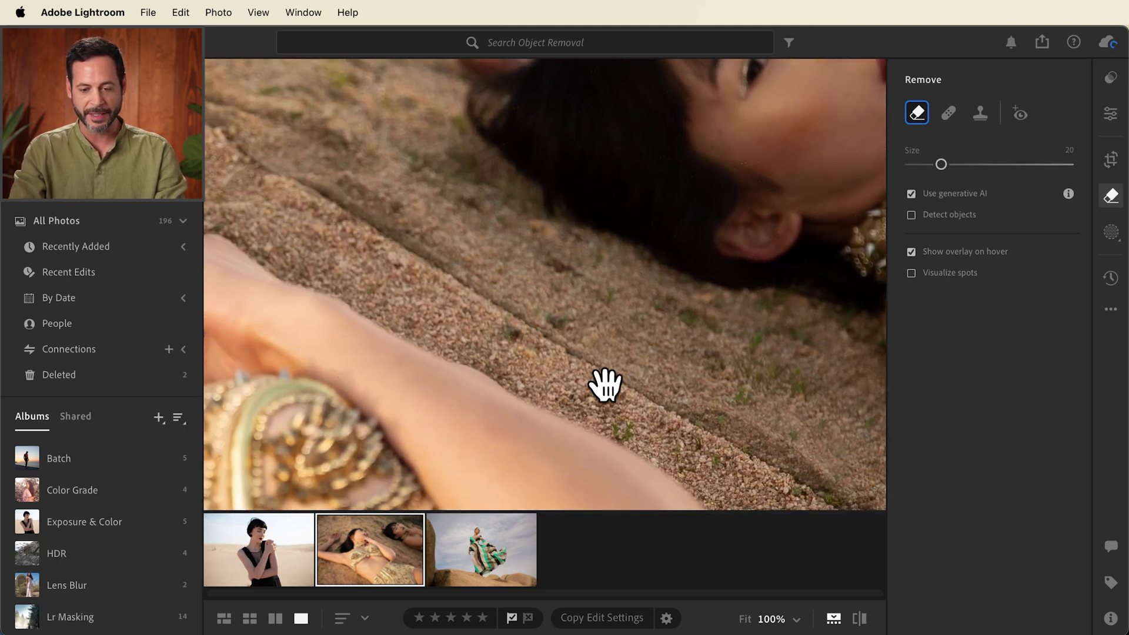
click(554, 348)
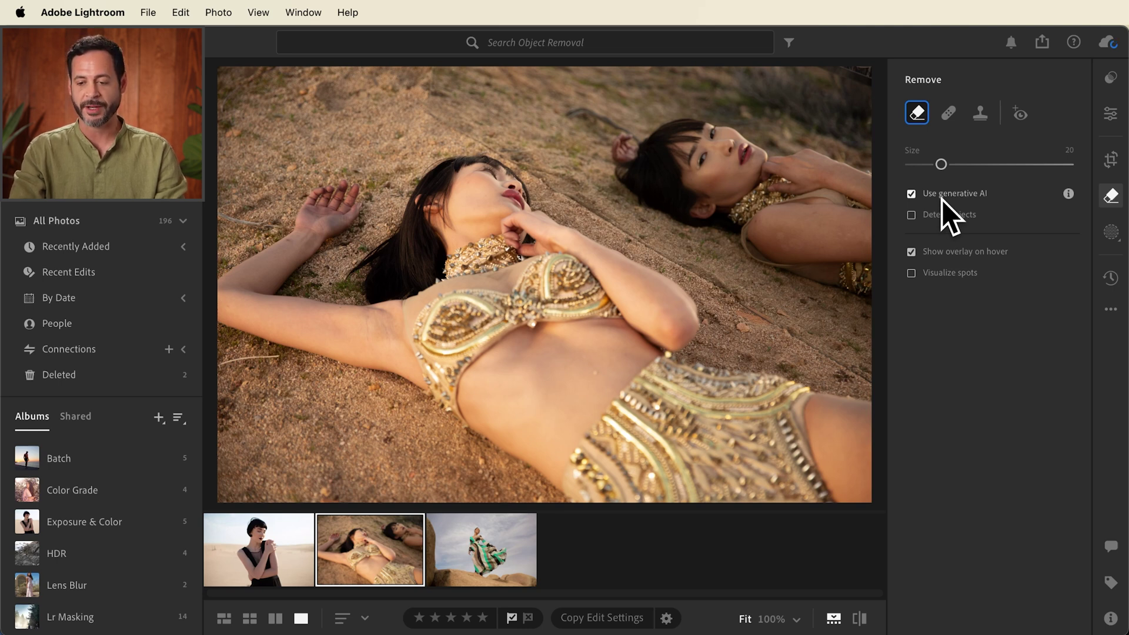
key(bracketright)
key(bracketright)
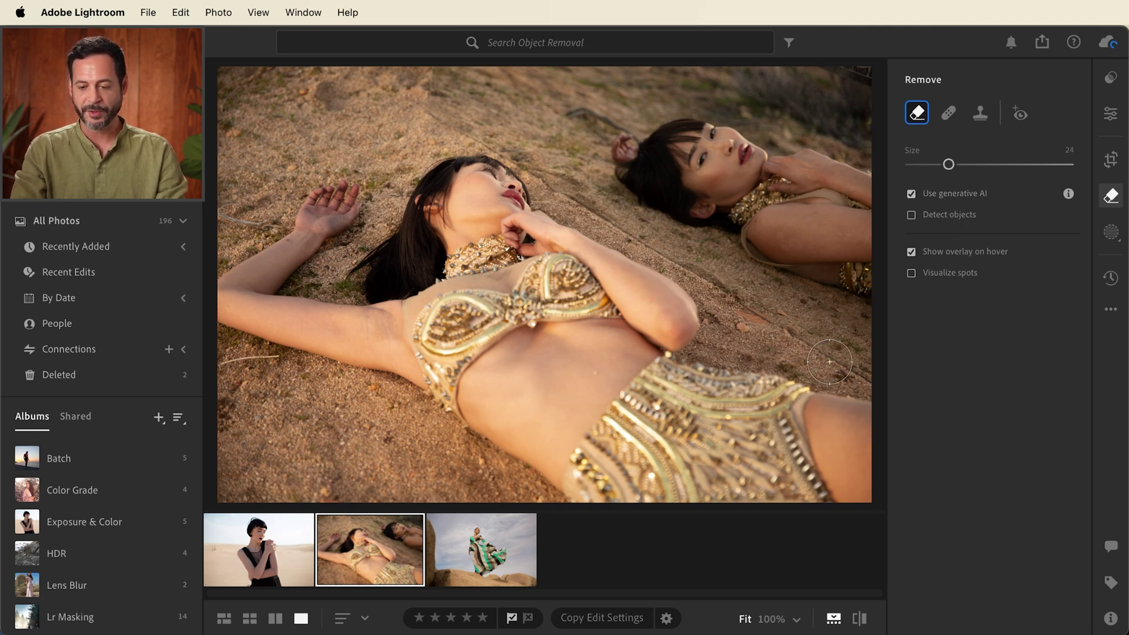
Brush the diagonal footprint trail, subtract the woman's arm and body edge, and generatively remove it
mouse_move(829, 361)
mouse_down()
mouse_move(870, 376)
mouse_move(461, 122)
mouse_move(431, 82)
mouse_up()
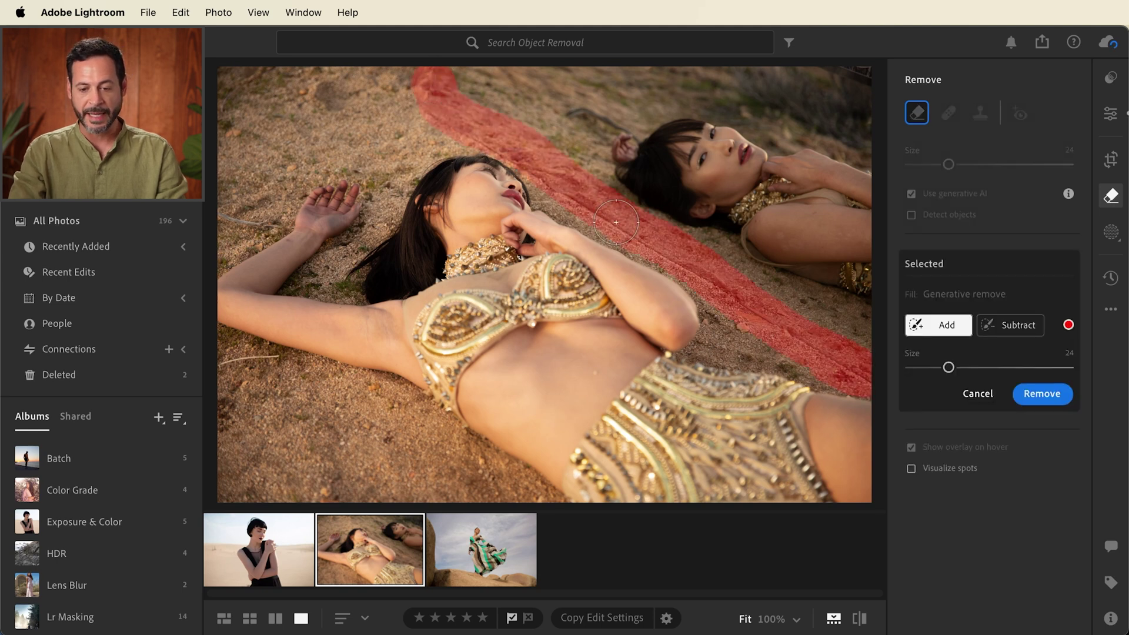
click(1006, 325)
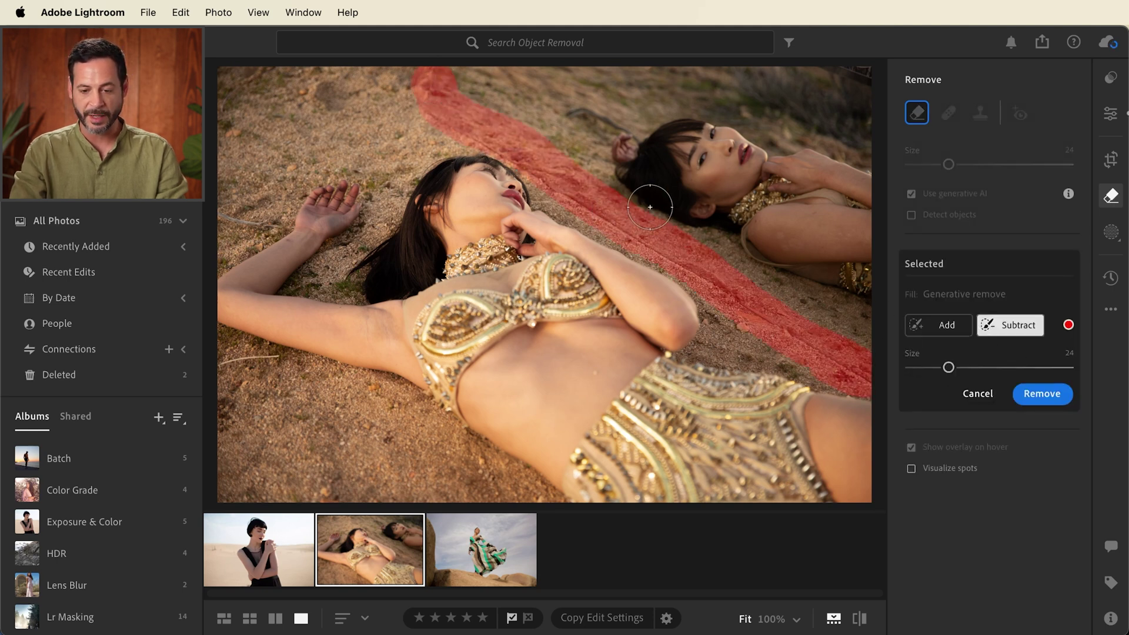
mouse_move(638, 184)
mouse_down()
mouse_move(658, 204)
mouse_move(686, 208)
mouse_up()
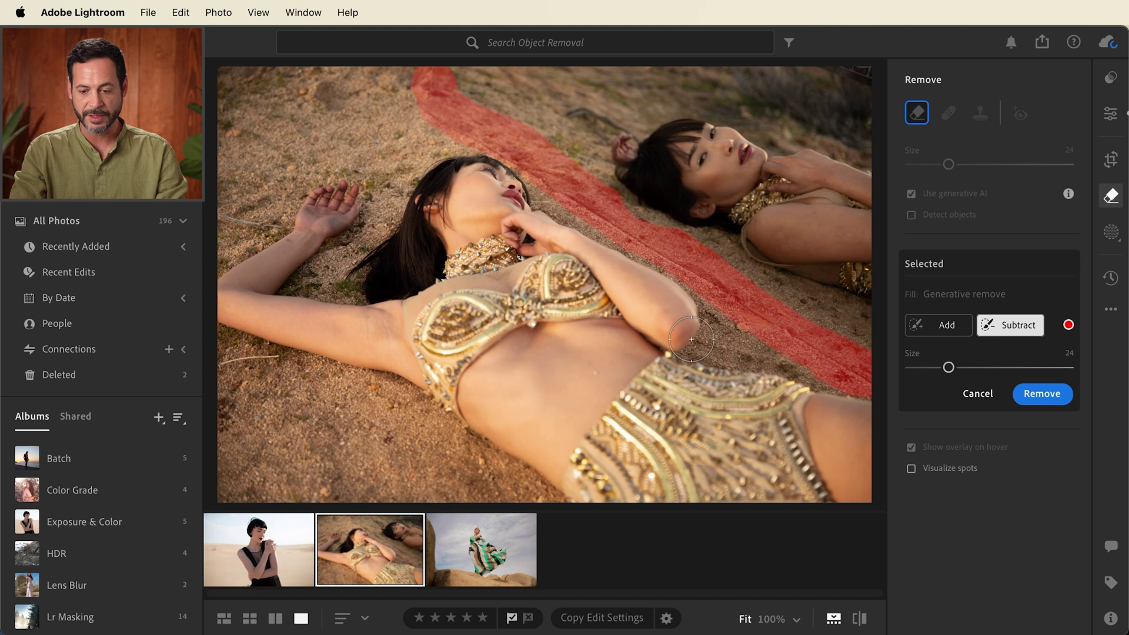
drag(825, 416, 867, 420)
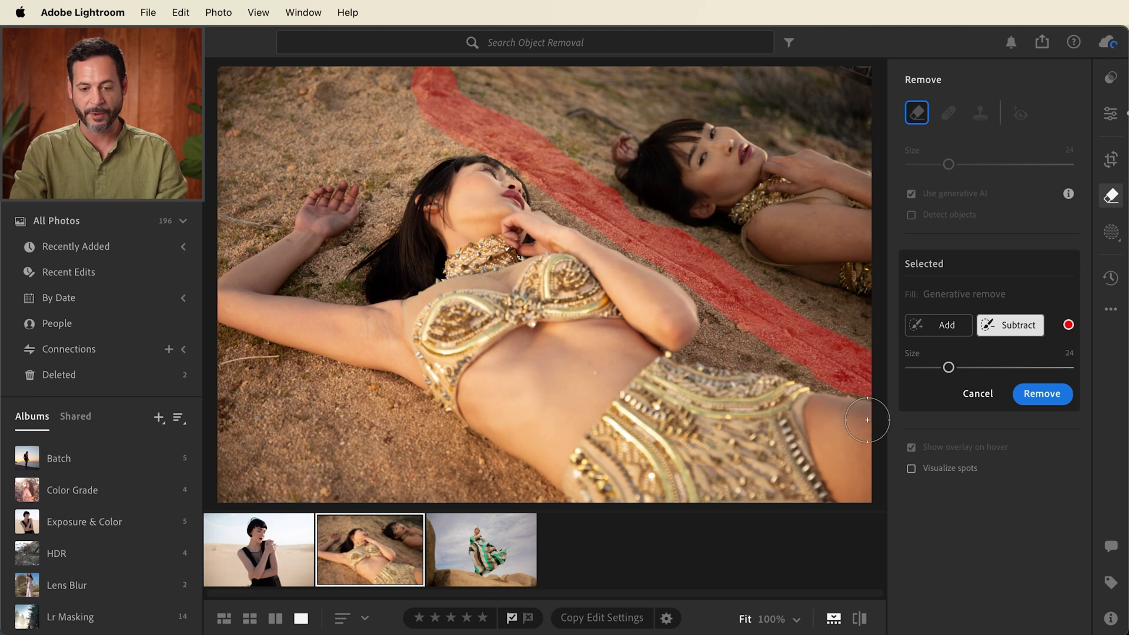
click(1039, 394)
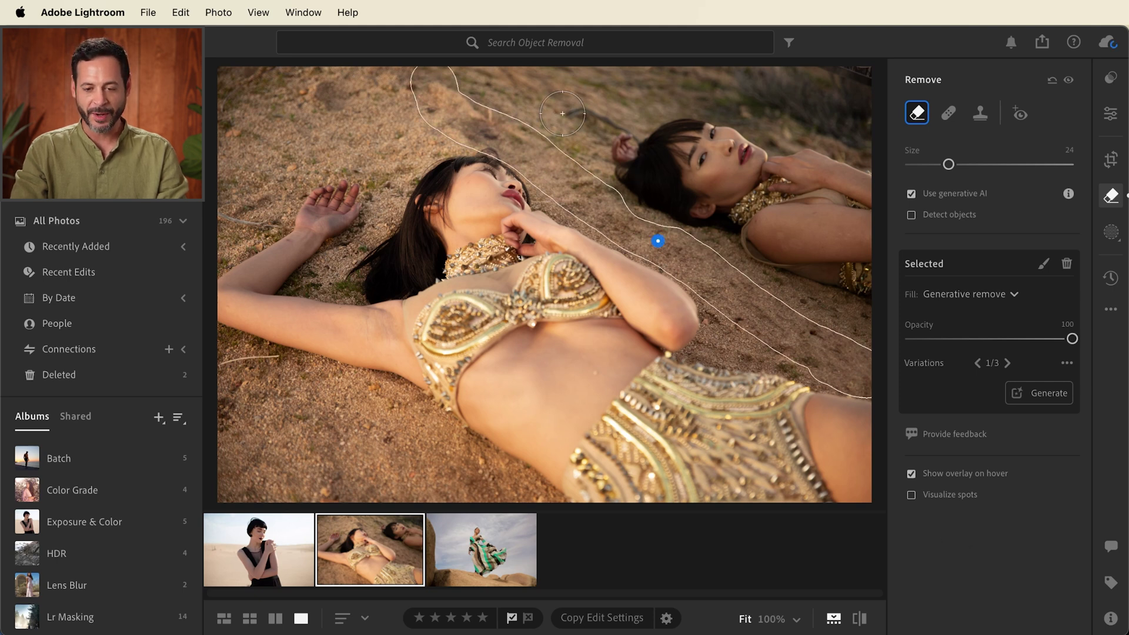
Brush the sand near the top edge, trim the excess, remove it, and compare with the original
drag(563, 114, 628, 109)
drag(260, 218, 220, 214)
click(1047, 395)
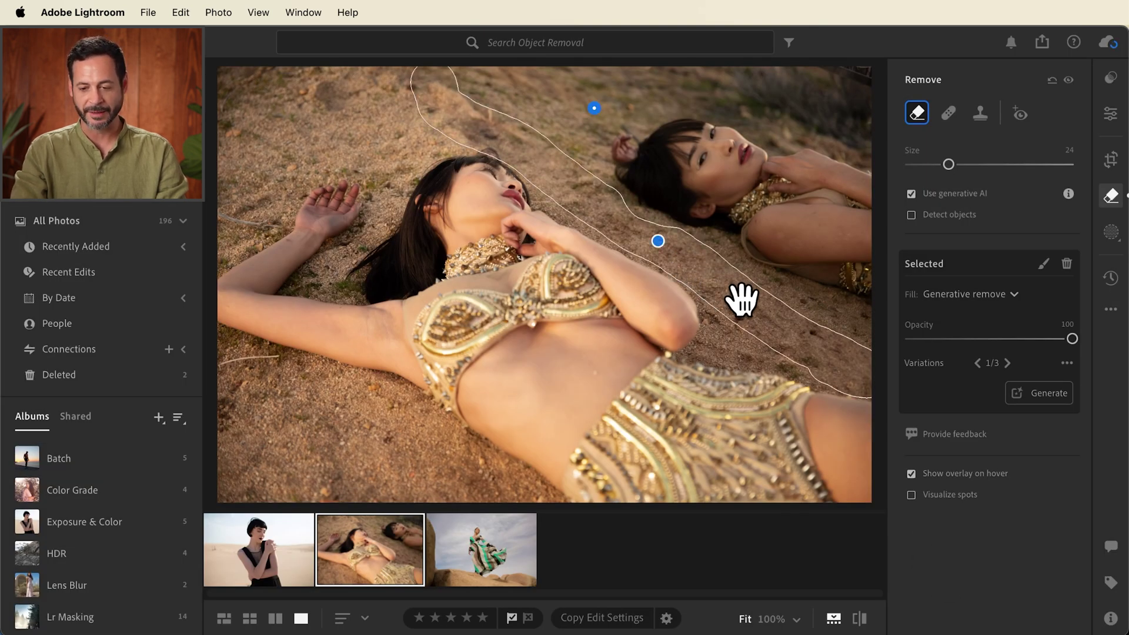
key(backslash)
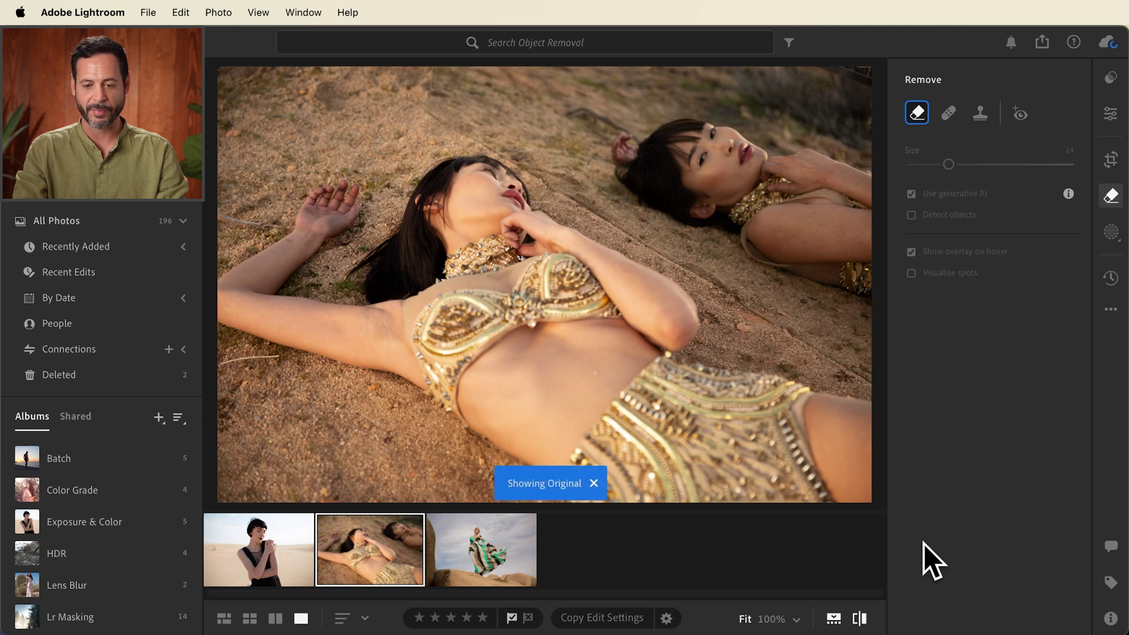
key(backslash)
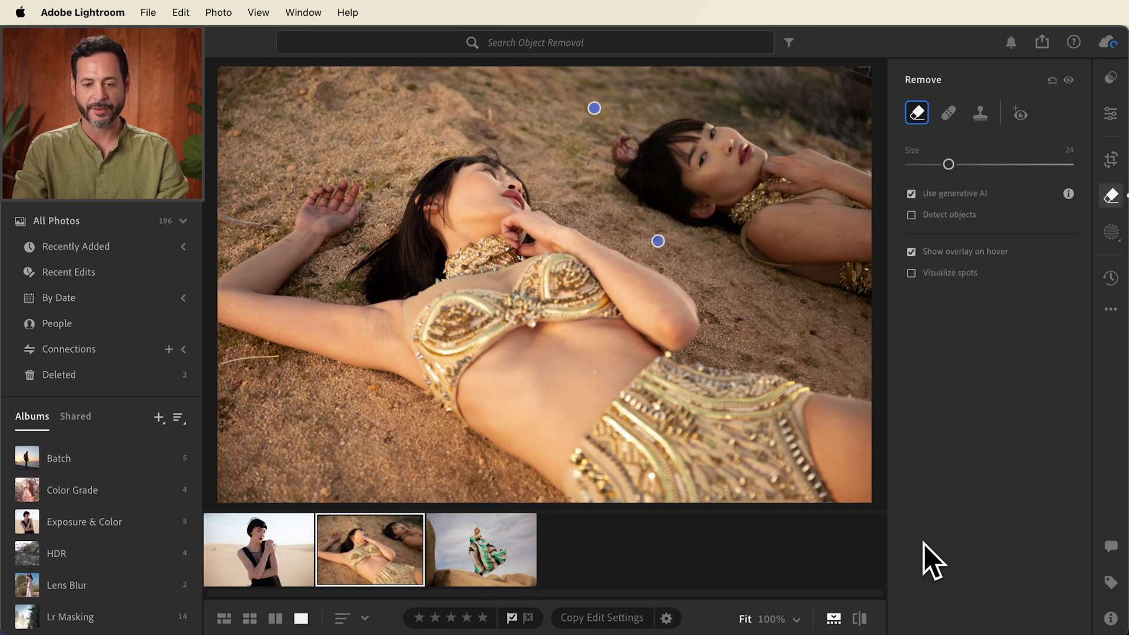